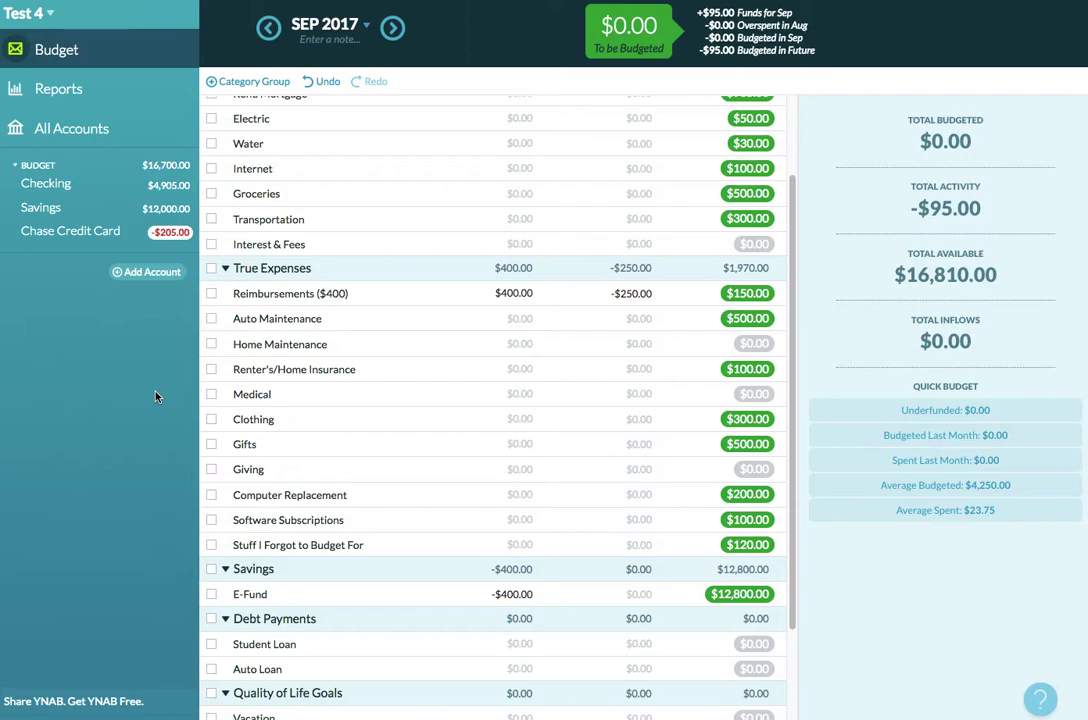
Step: Review the September 2017 activity of the Reimbursements ($400) category, including the plane tickets transaction and its memo
left_click(358, 295)
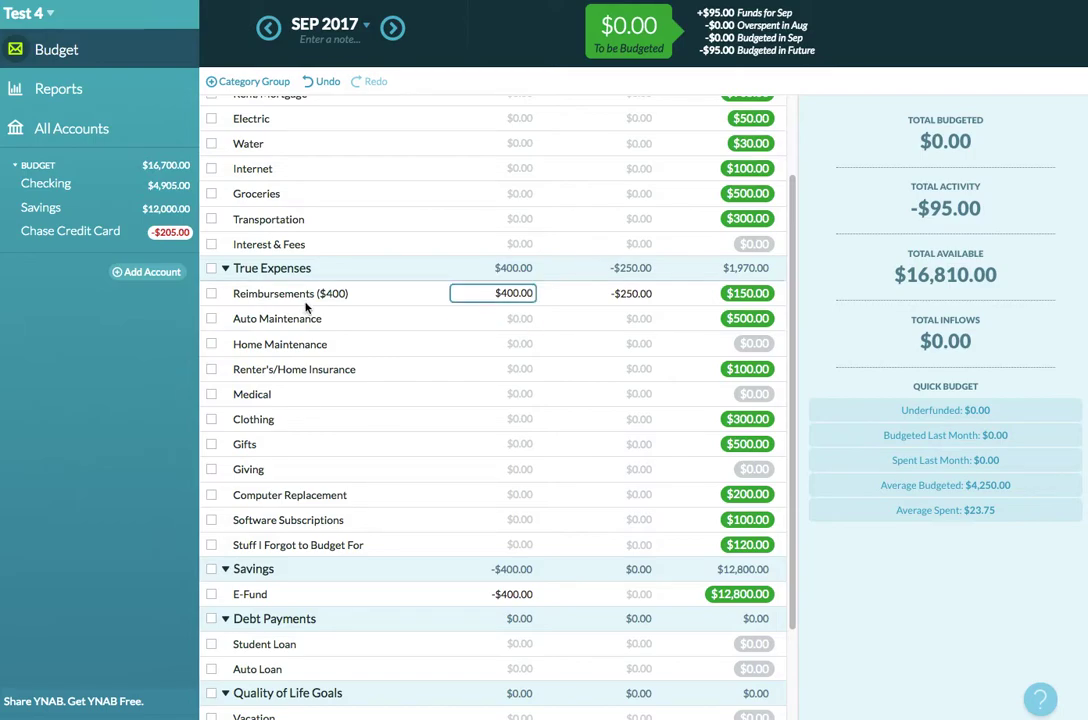
left_click(360, 302)
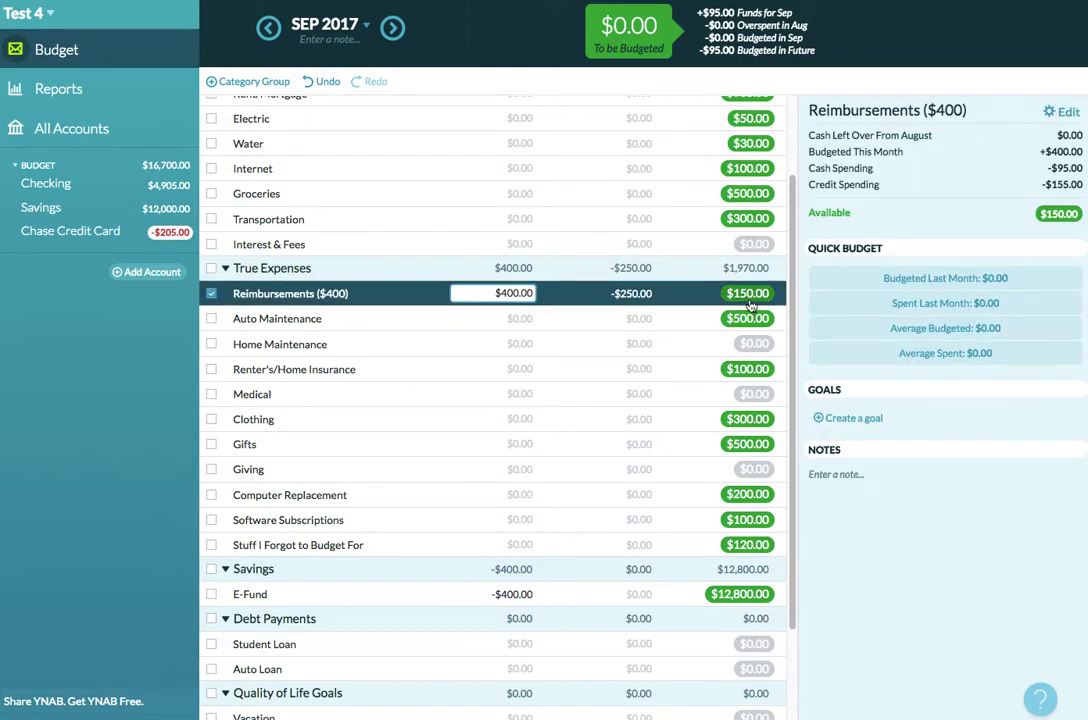
left_click(628, 295)
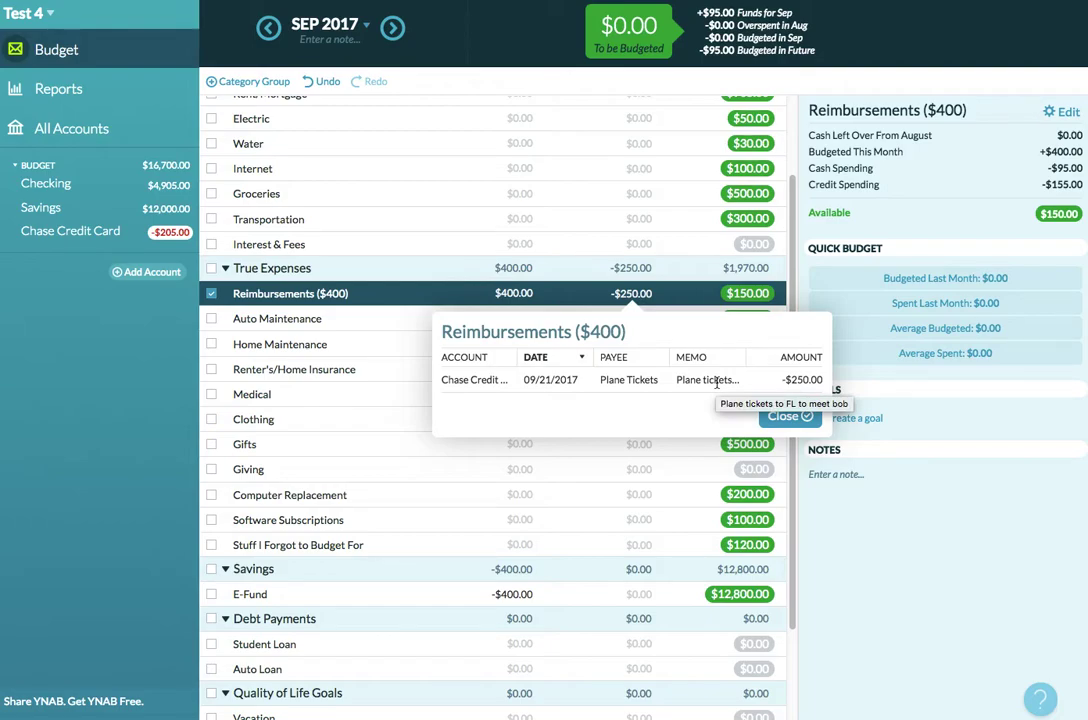
left_click(783, 416)
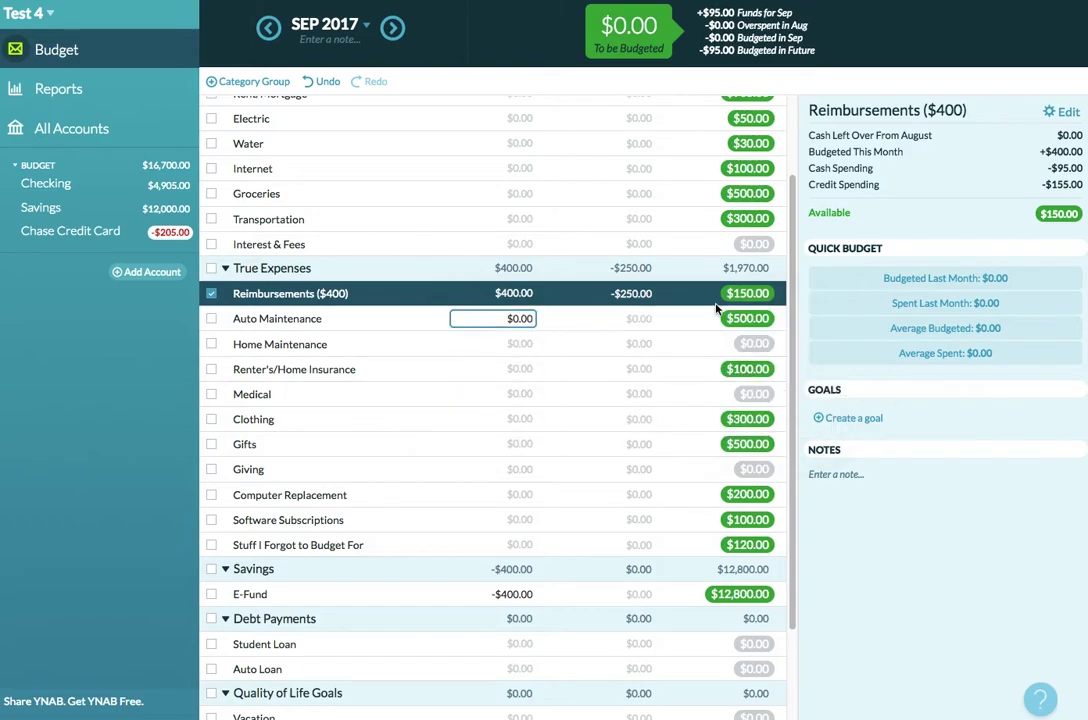
left_click(340, 293)
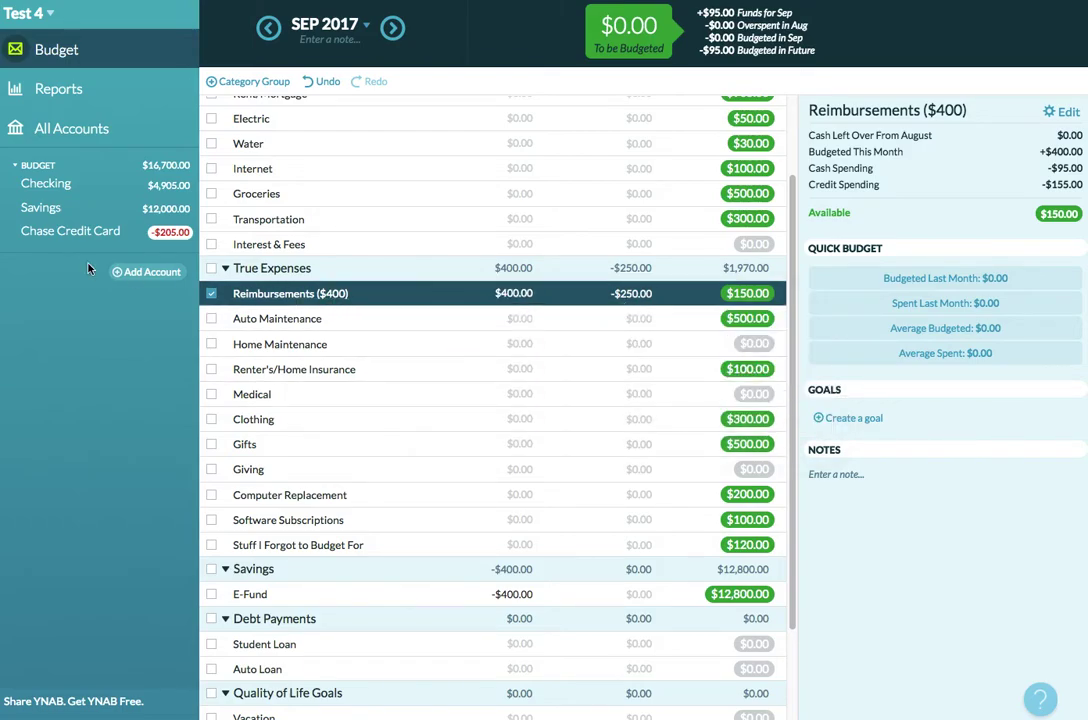
Step: Search the Chase Credit Card account's transactions for "reimbursements" combined with the reimbursing person's first name
left_click(76, 237)
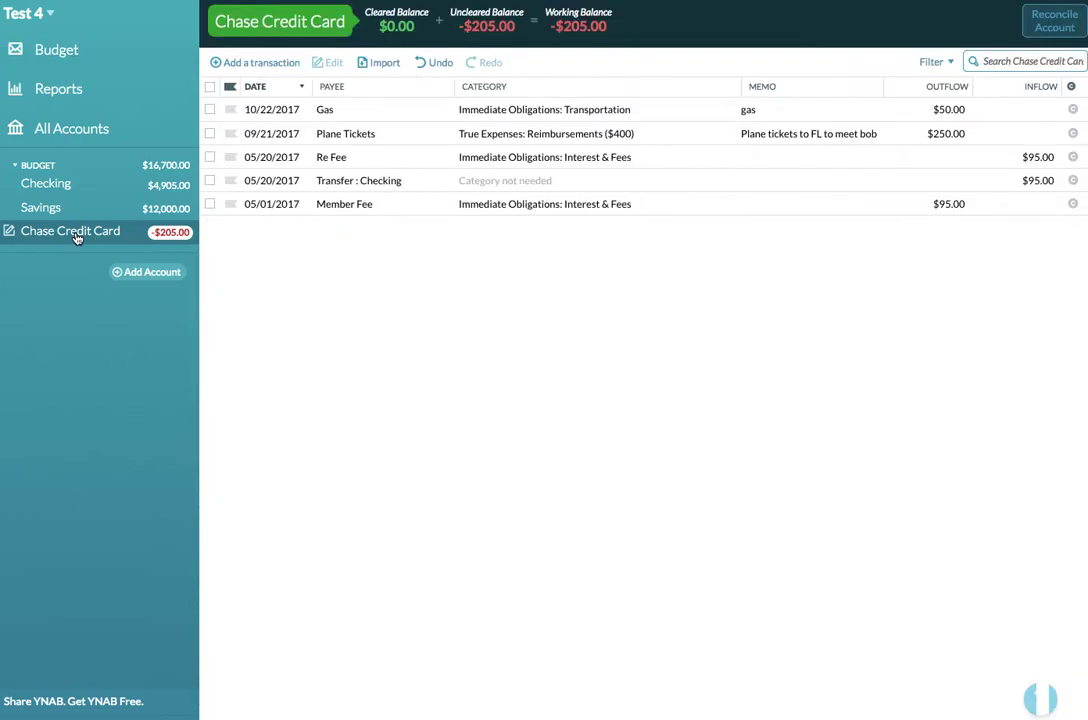
left_click(998, 62)
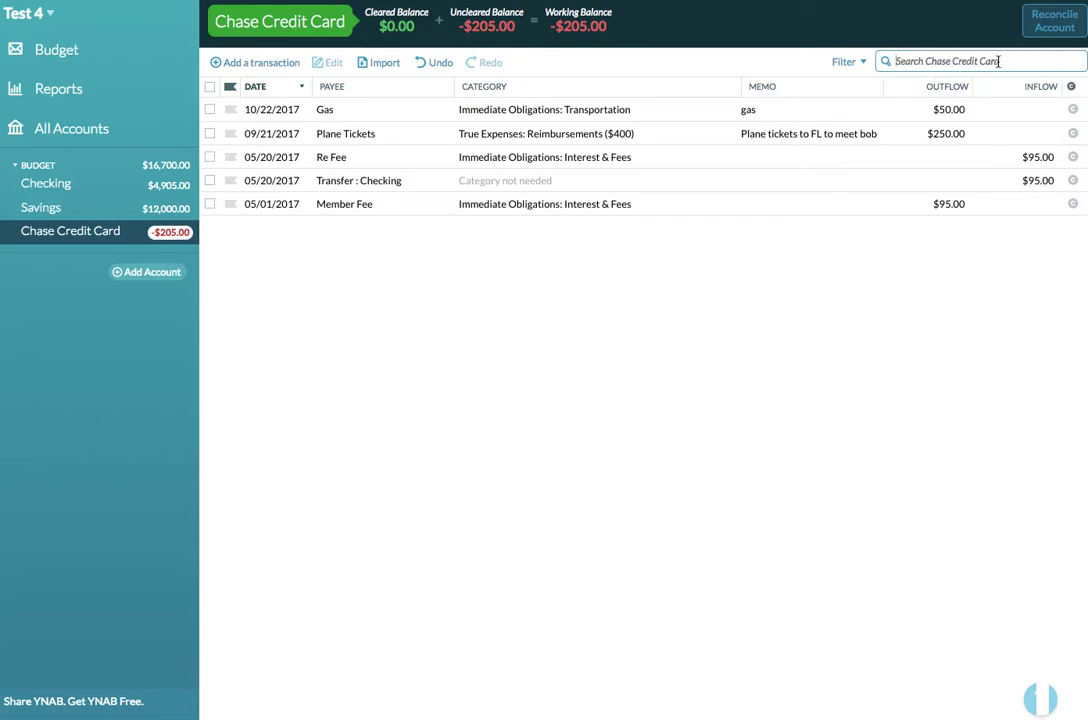
type("reimbursements")
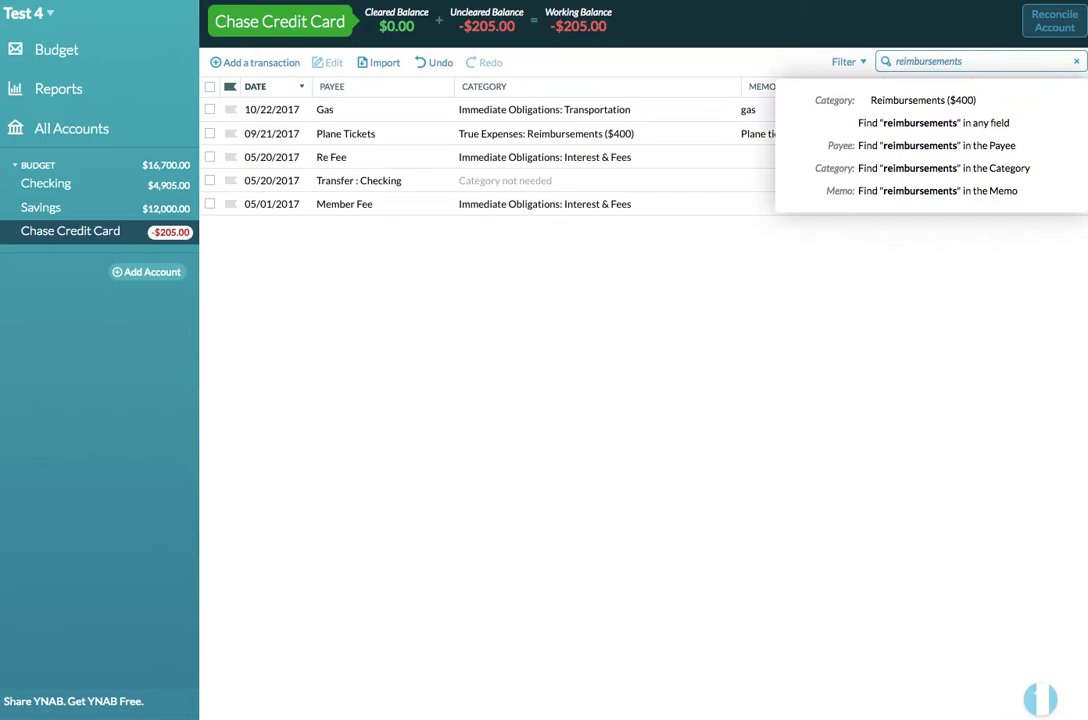
type(",")
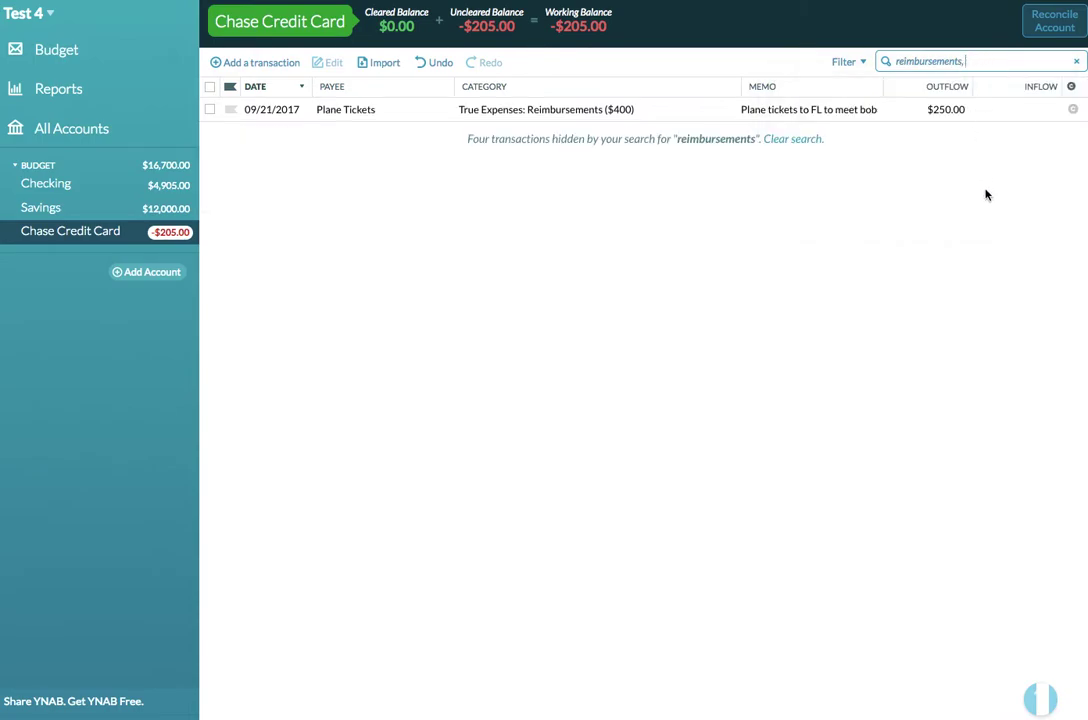
type(" bob")
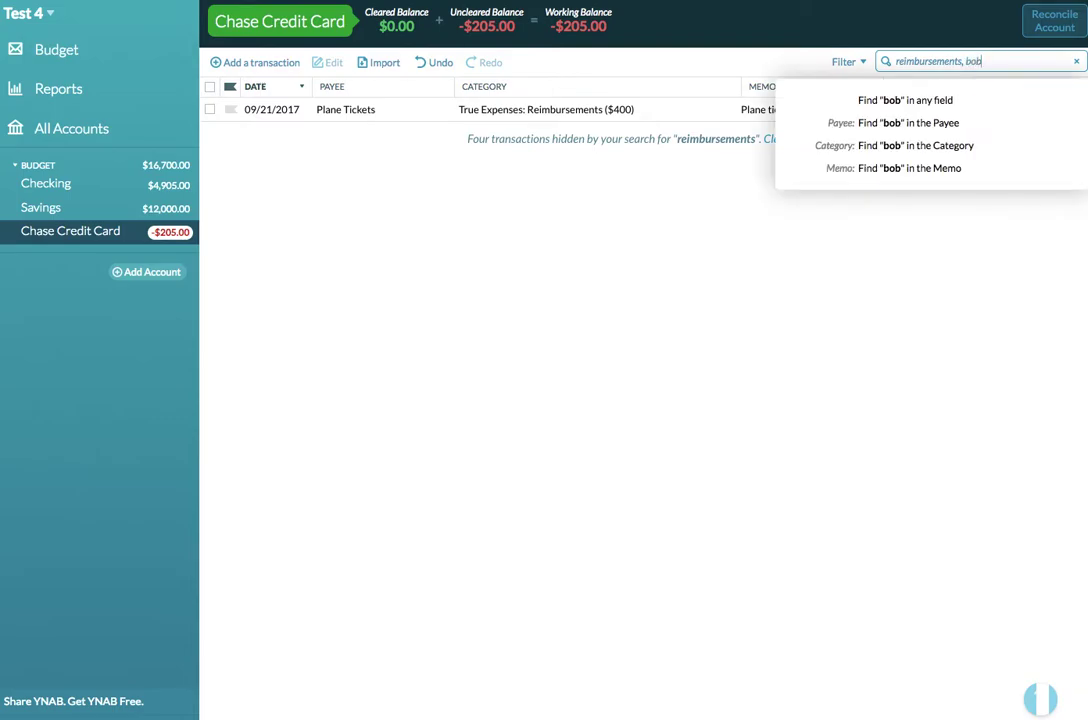
type(",")
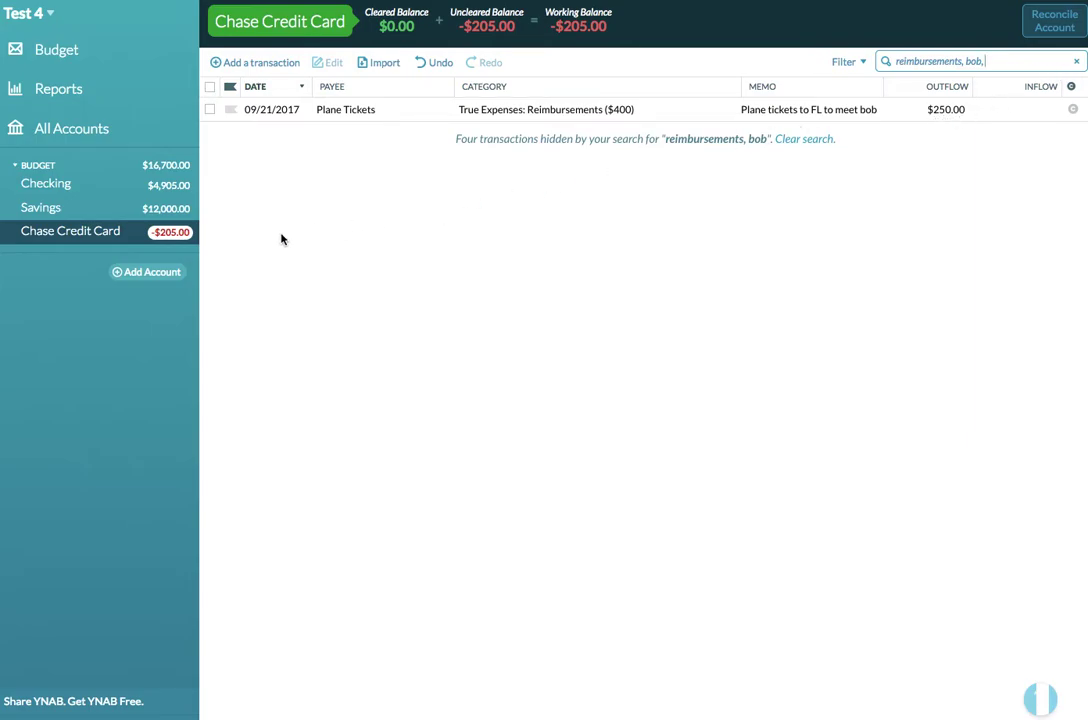
Step: Start a Checking transaction with the reimbursing person as payee and True Expenses: Reimbursements ($400) as category
left_click(53, 186)
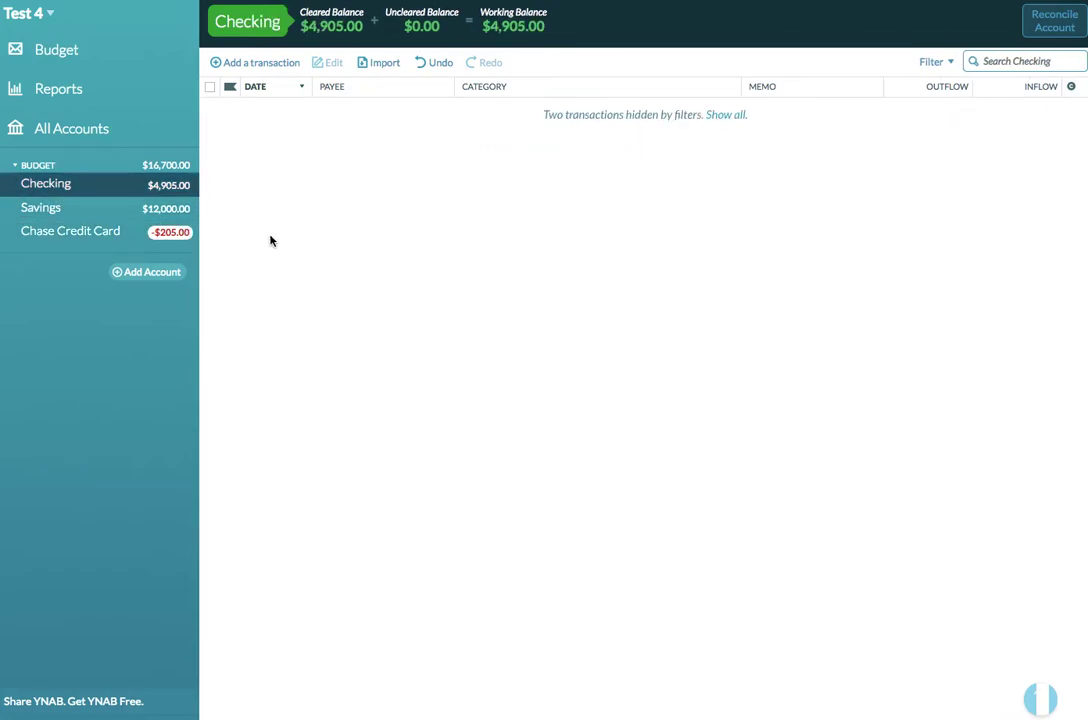
left_click(262, 63)
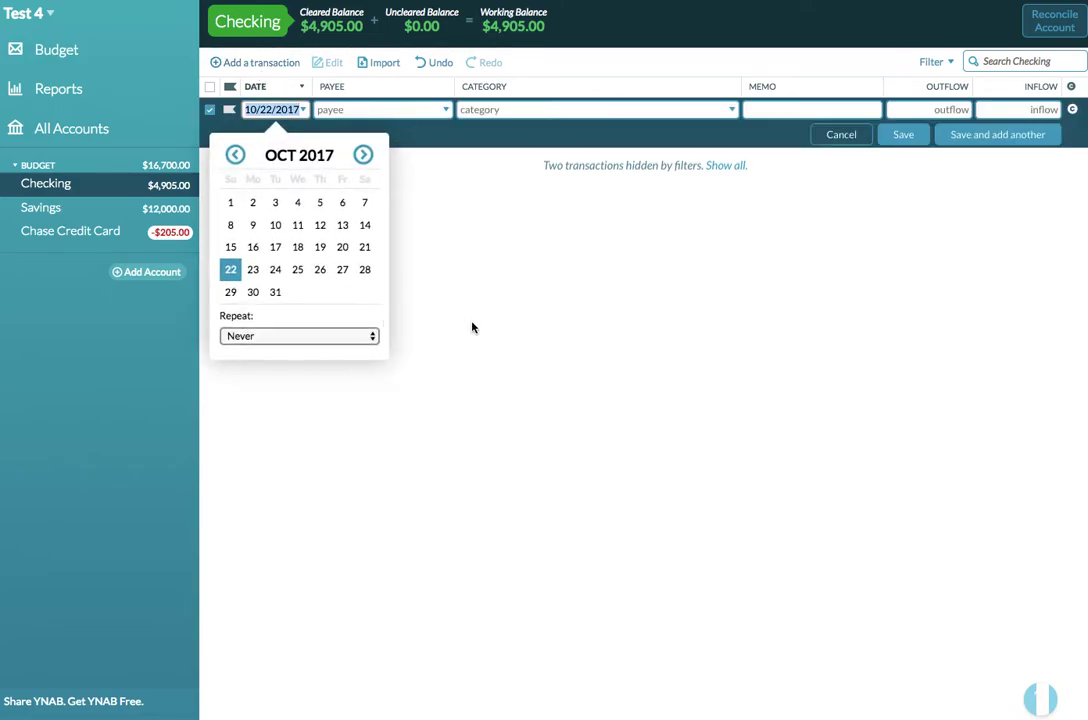
key("Tab")
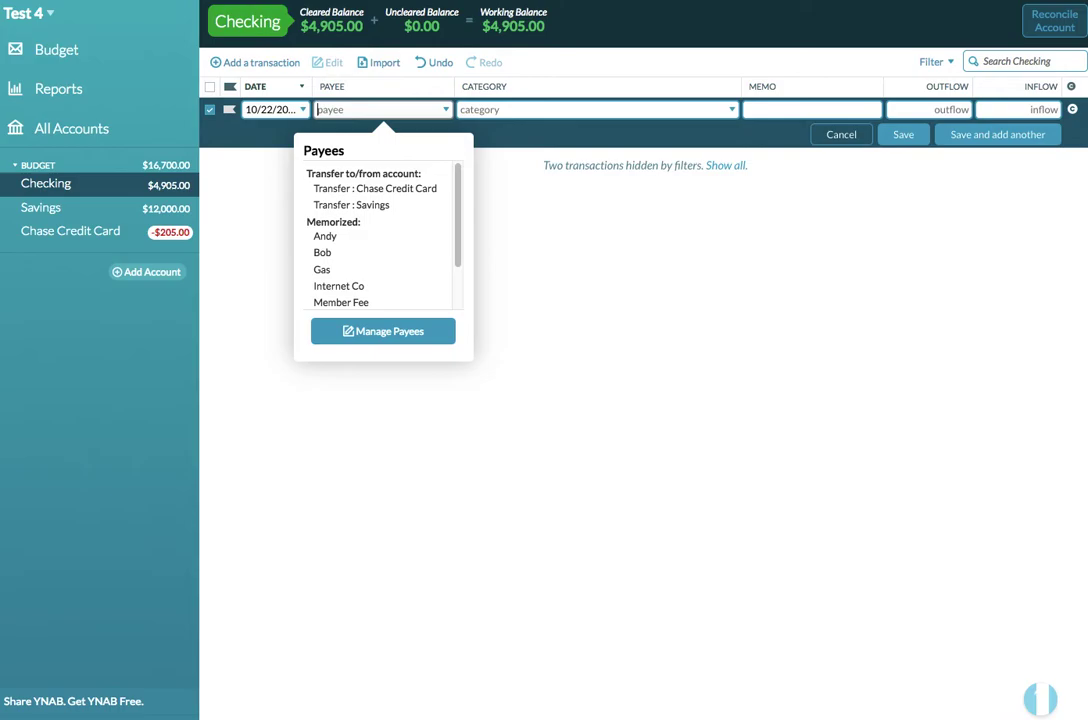
type("Bob")
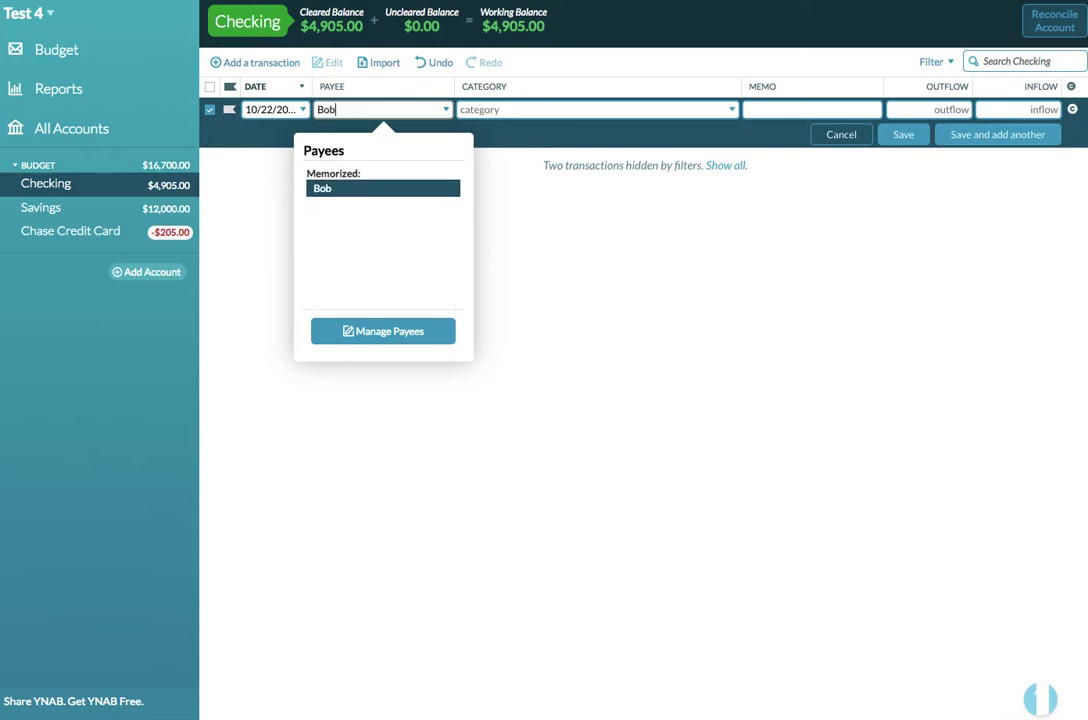
key("Tab")
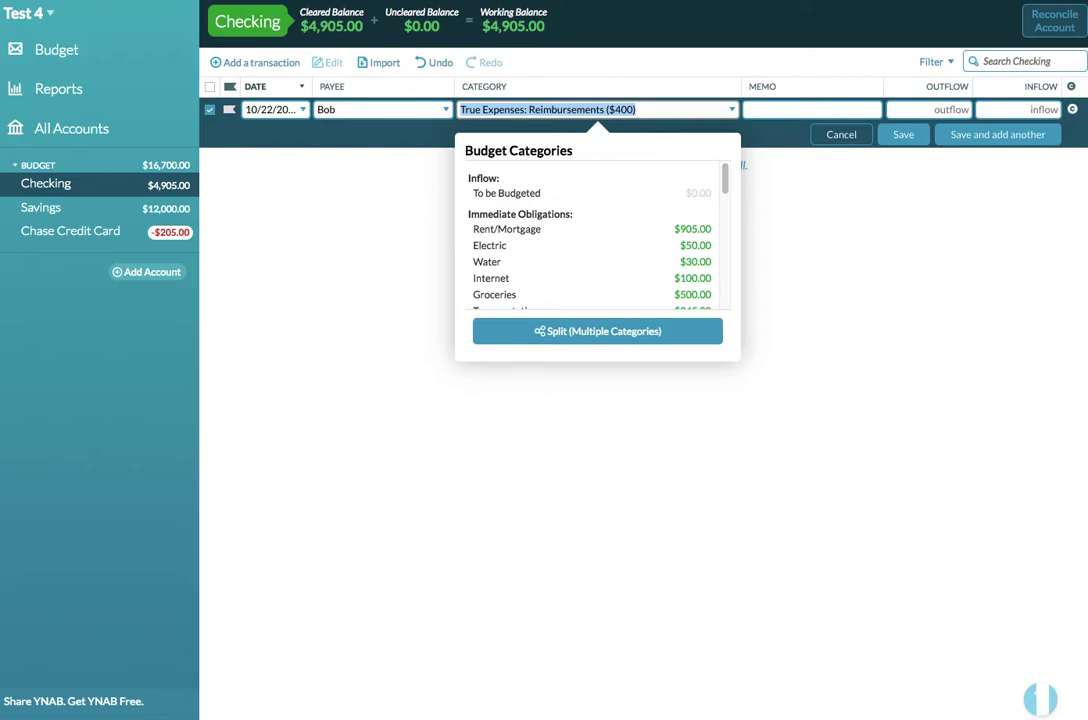
type("rei")
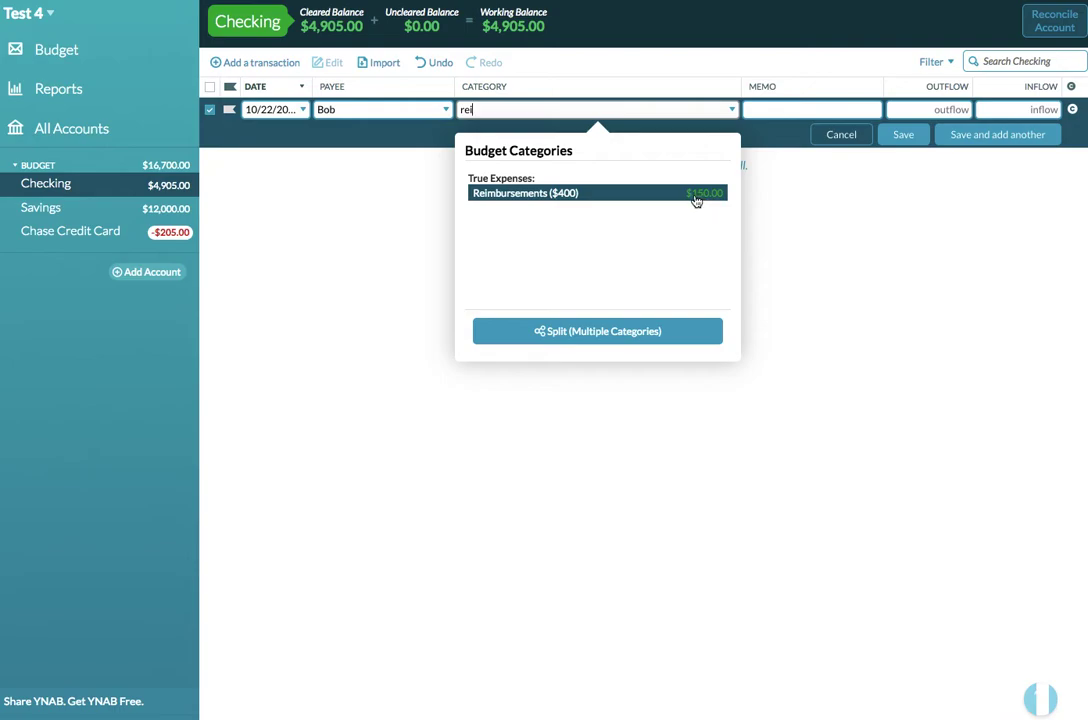
left_click(697, 197)
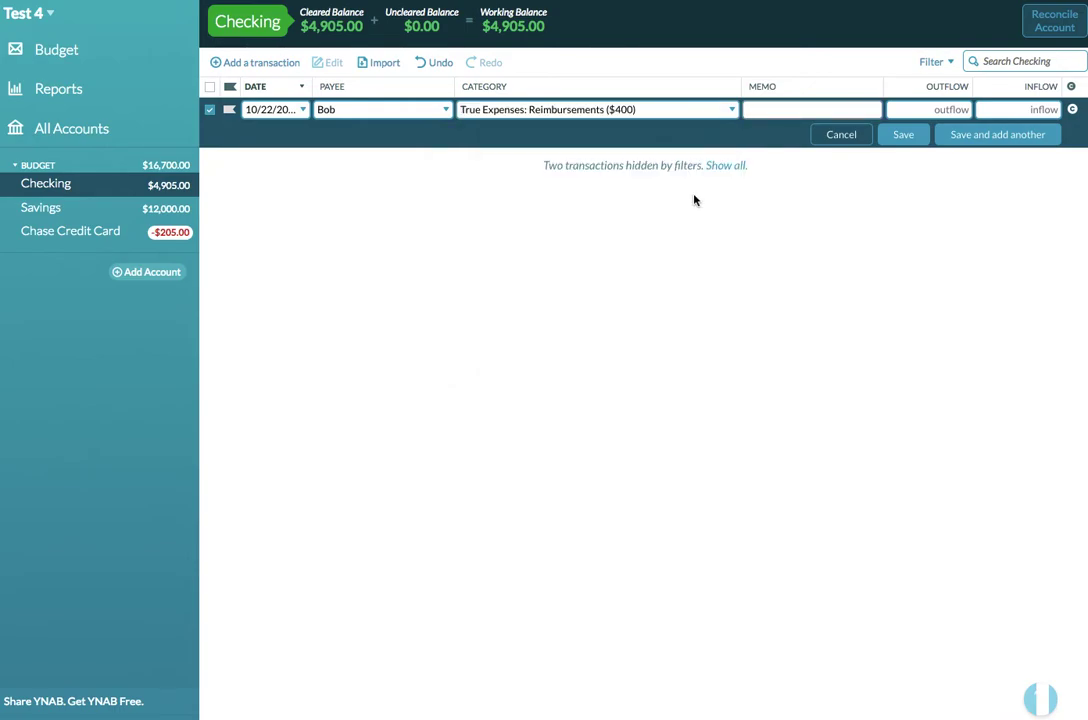
Step: Add a memo noting that the person paid back the reimbursement, set the inflow to 250, and save the transaction
type("reimbursements")
type(" Bob")
type(" Pai")
type("d me back")
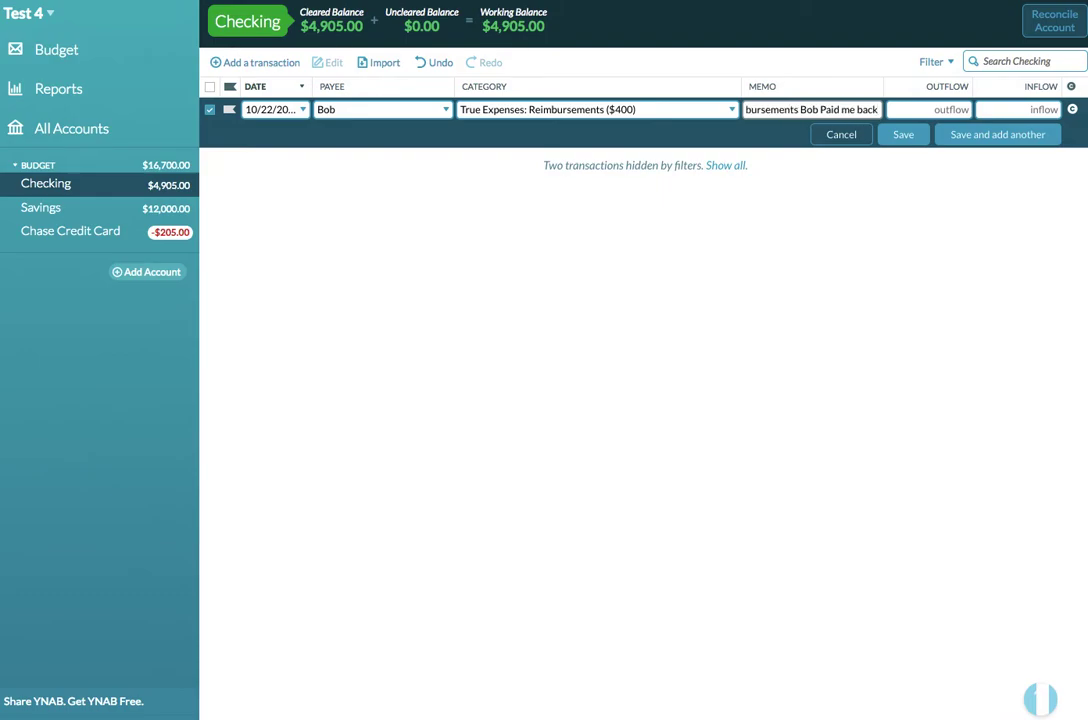
left_click(990, 112)
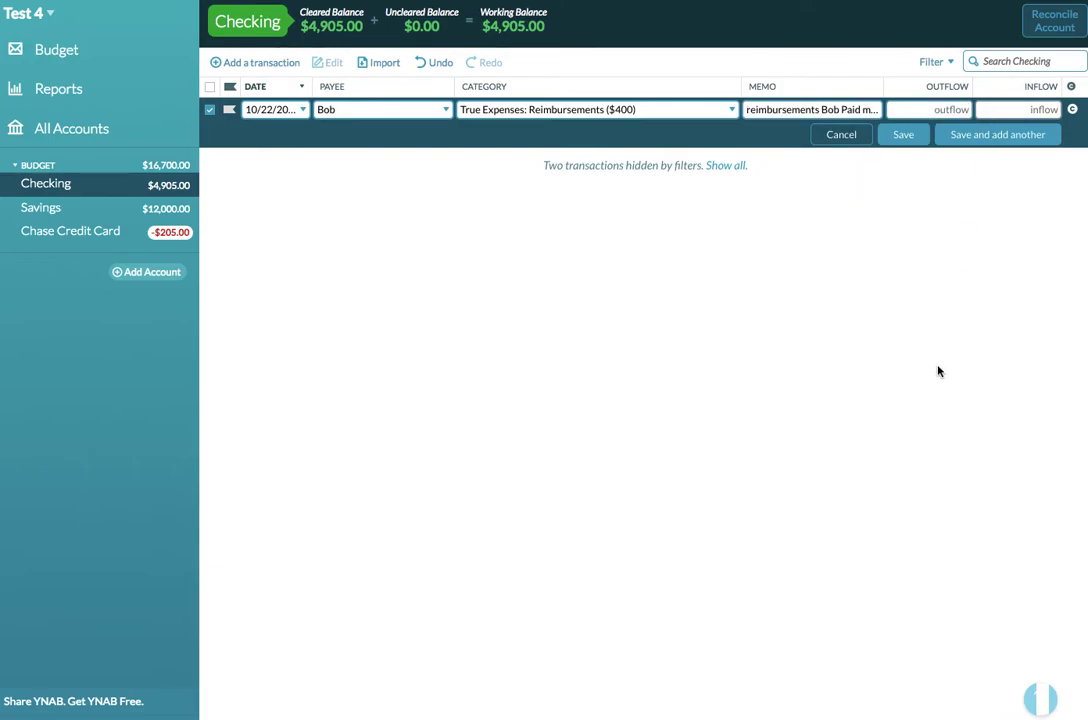
type("250")
left_click(900, 137)
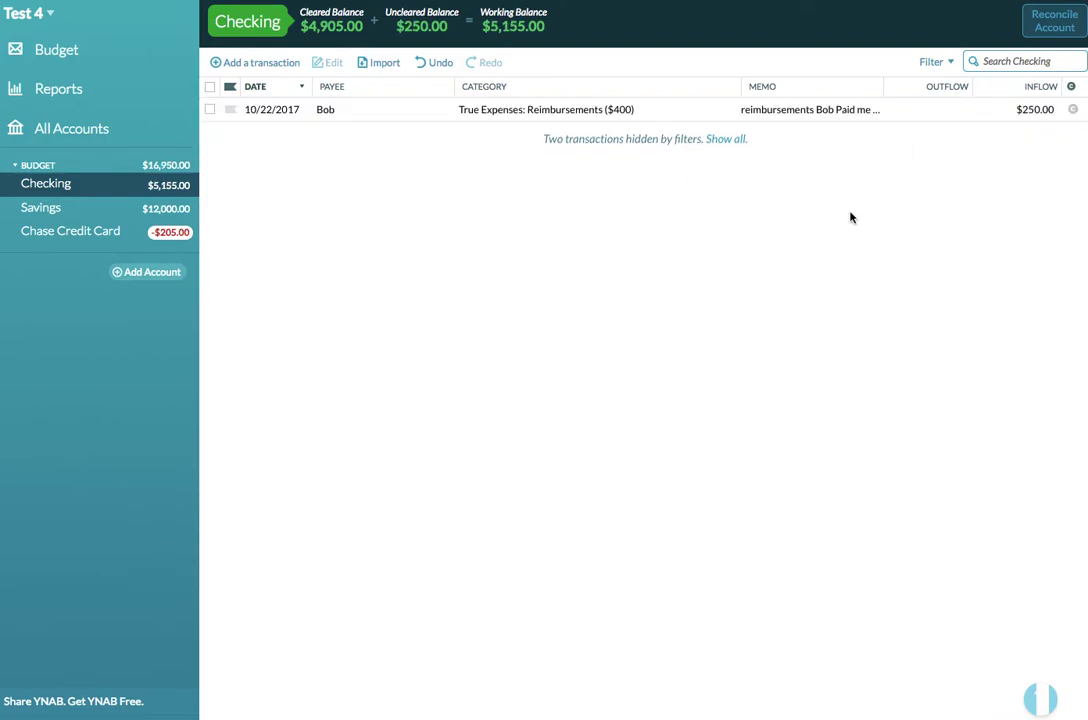
Step: Review the Reimbursements ($400) category's activity in the October 2017 budget, checking the repayment's amount and memo
left_click(88, 60)
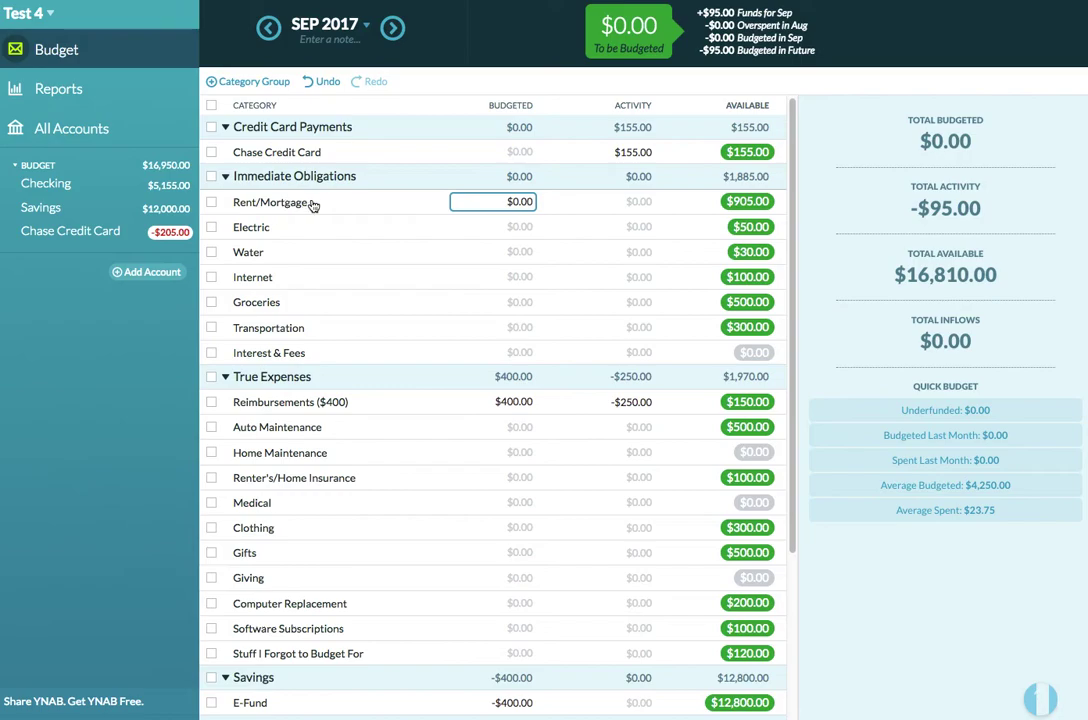
left_click(392, 30)
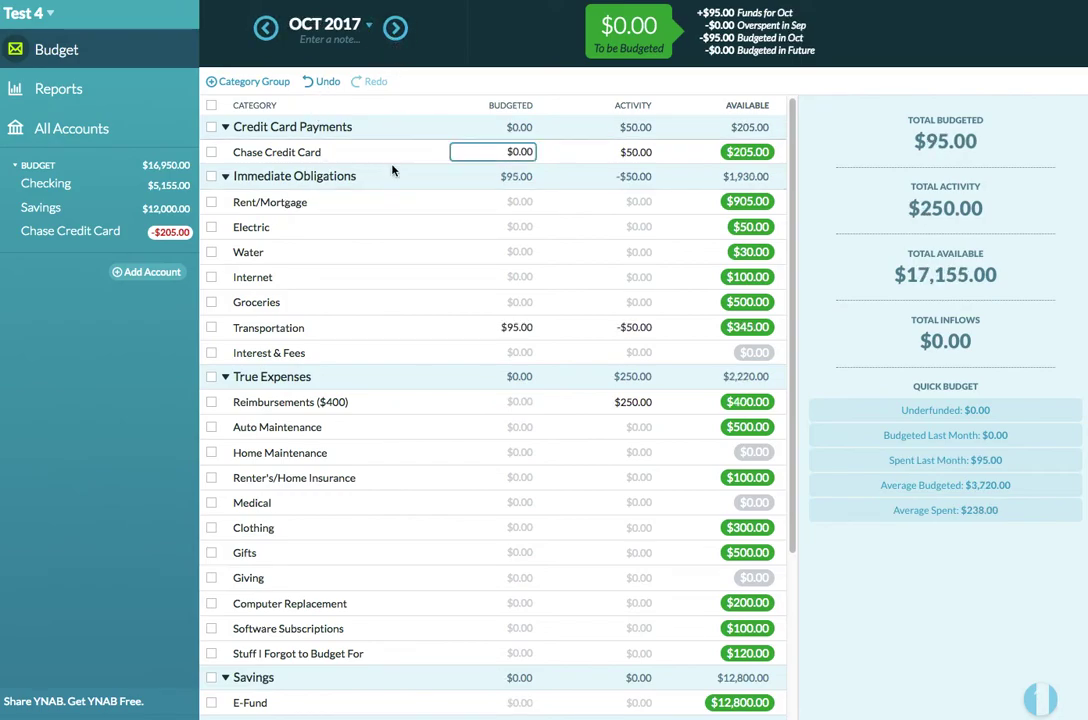
left_click(392, 401)
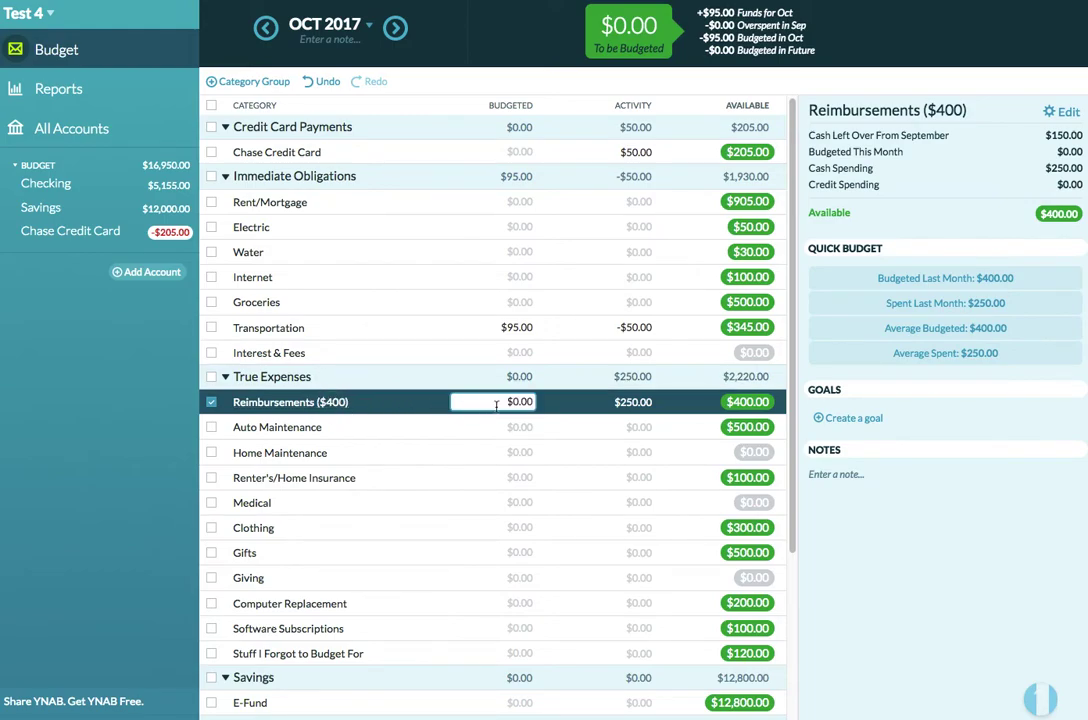
left_click(634, 405)
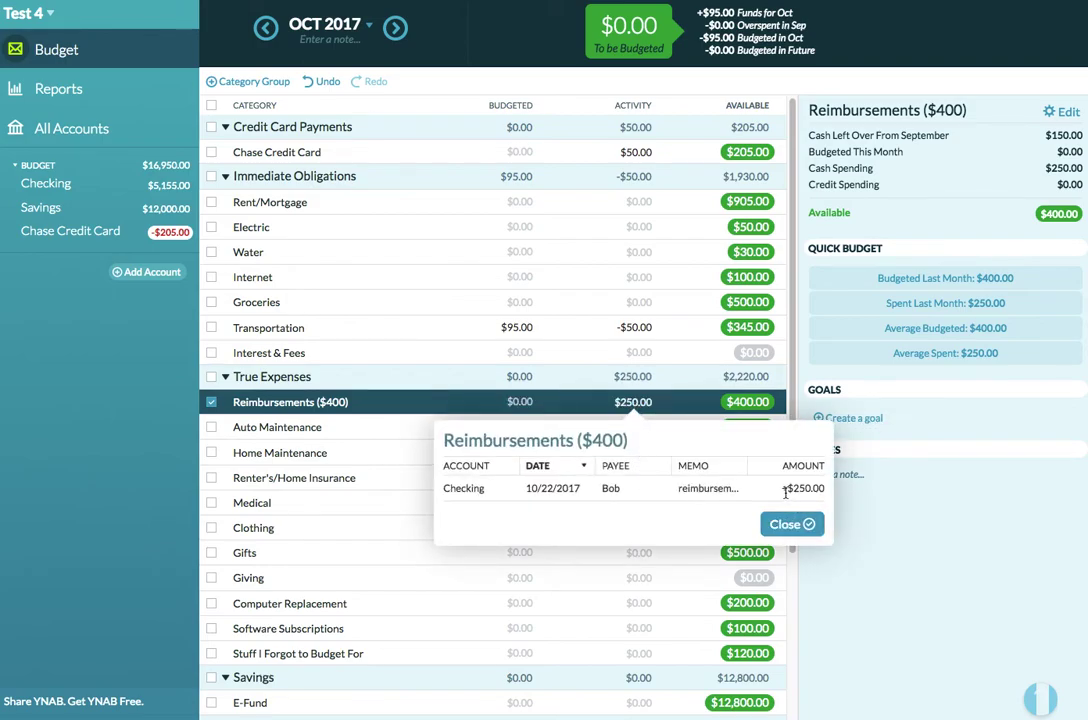
left_click_drag(783, 488, 817, 489)
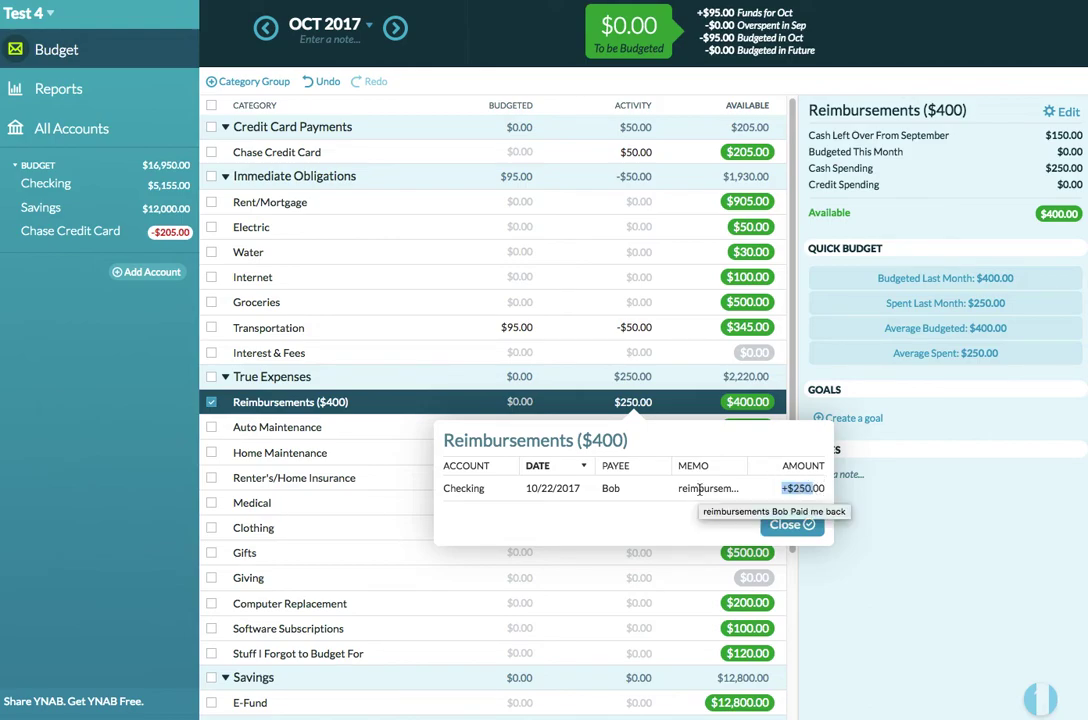
left_click(793, 528)
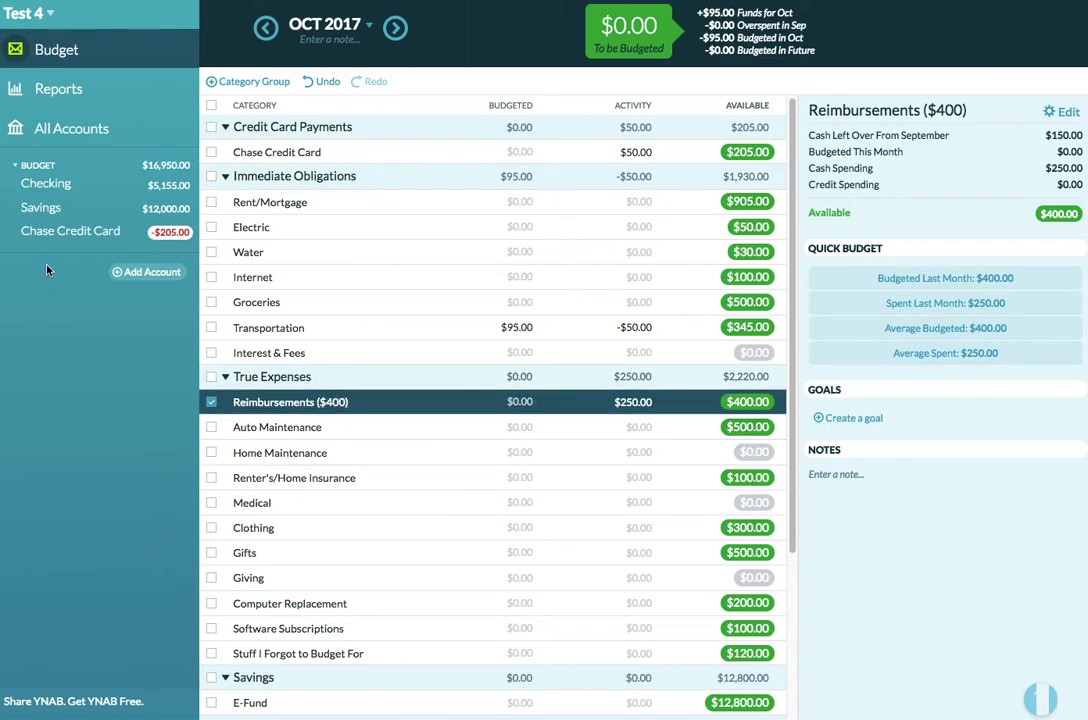
Step: Revisit the filtered Chase Credit Card transactions, and search the Checking account for "reimbursements" plus the same person's first name
left_click(70, 231)
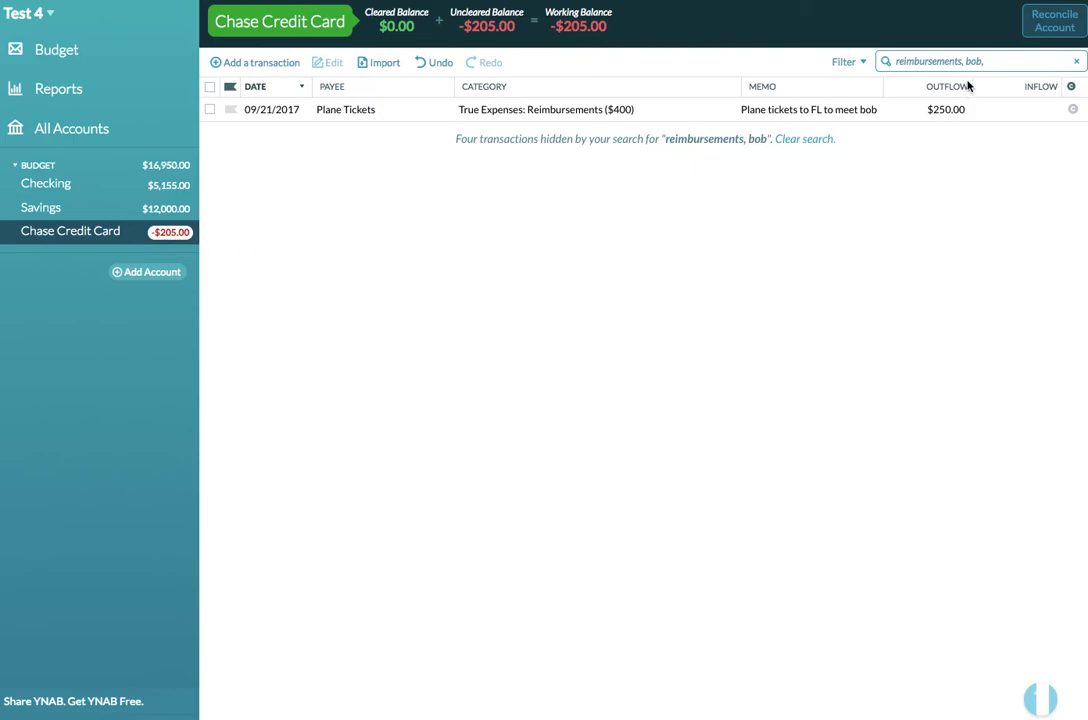
left_click(1005, 59)
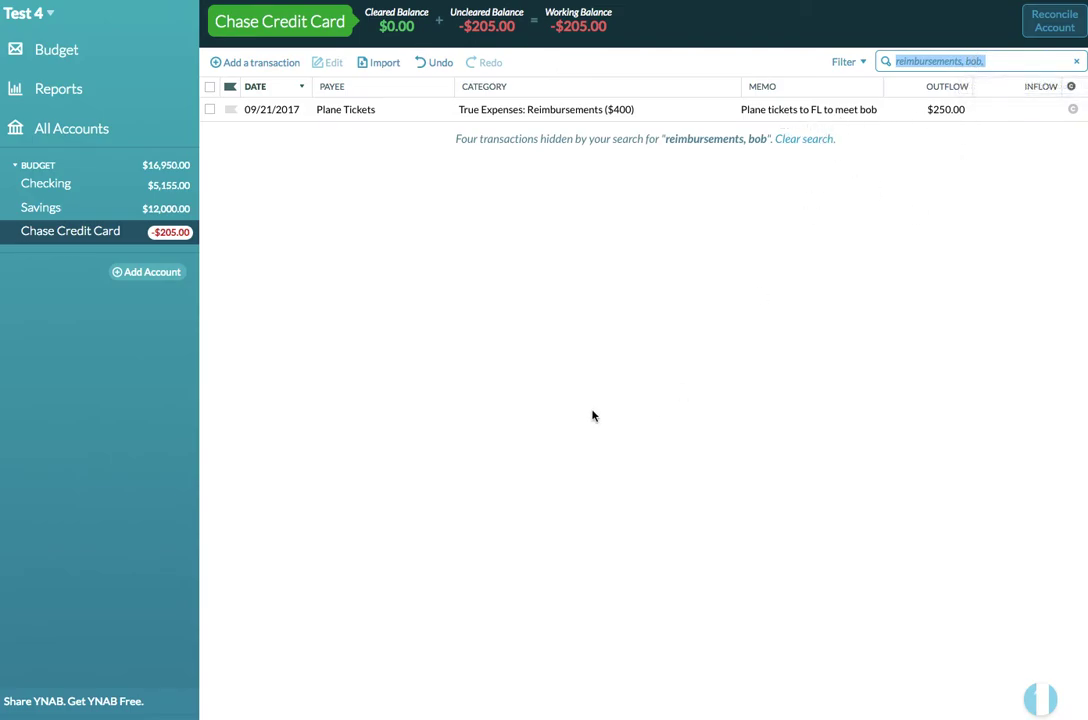
left_click(92, 187)
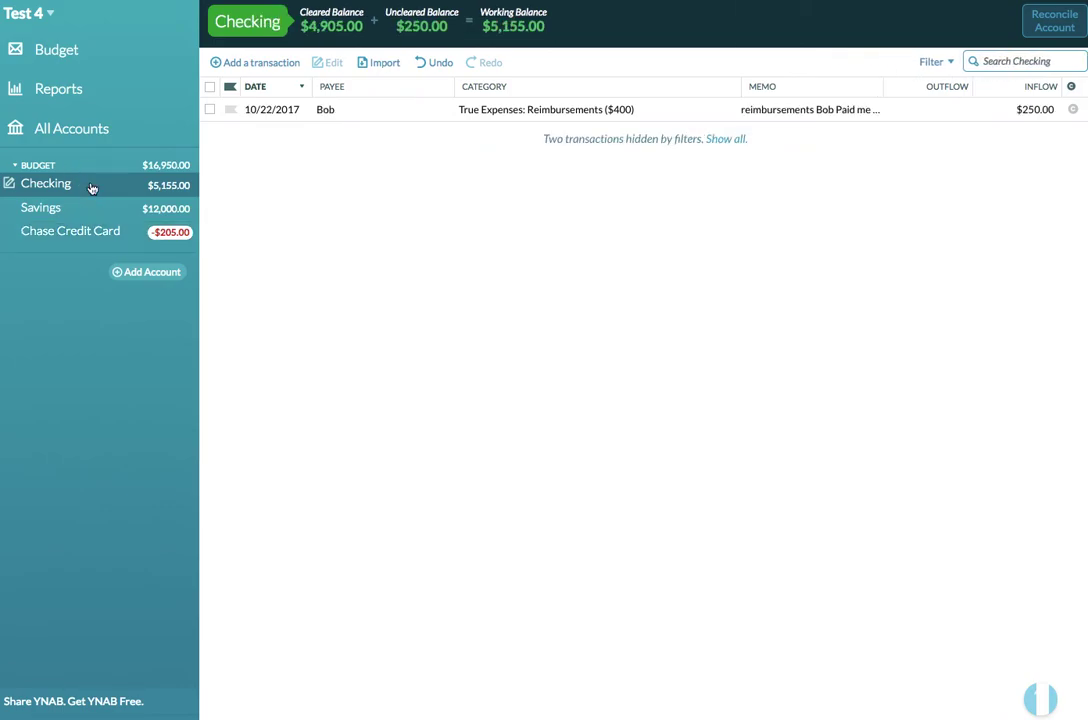
left_click(1001, 59)
type("reimbursements")
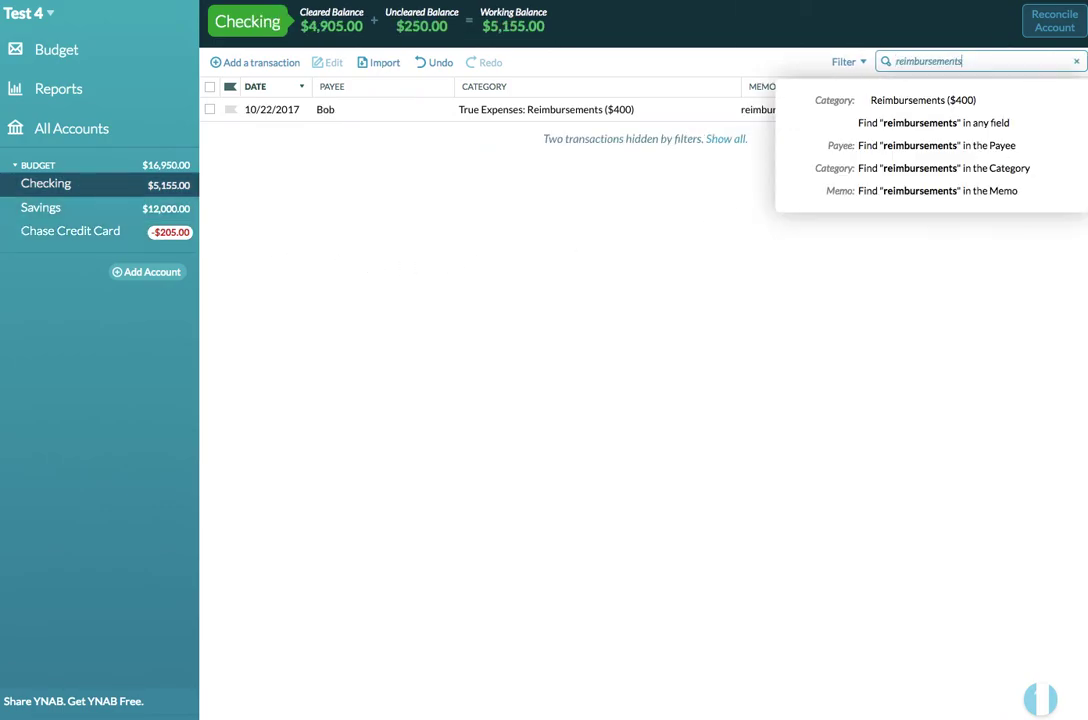
type(",")
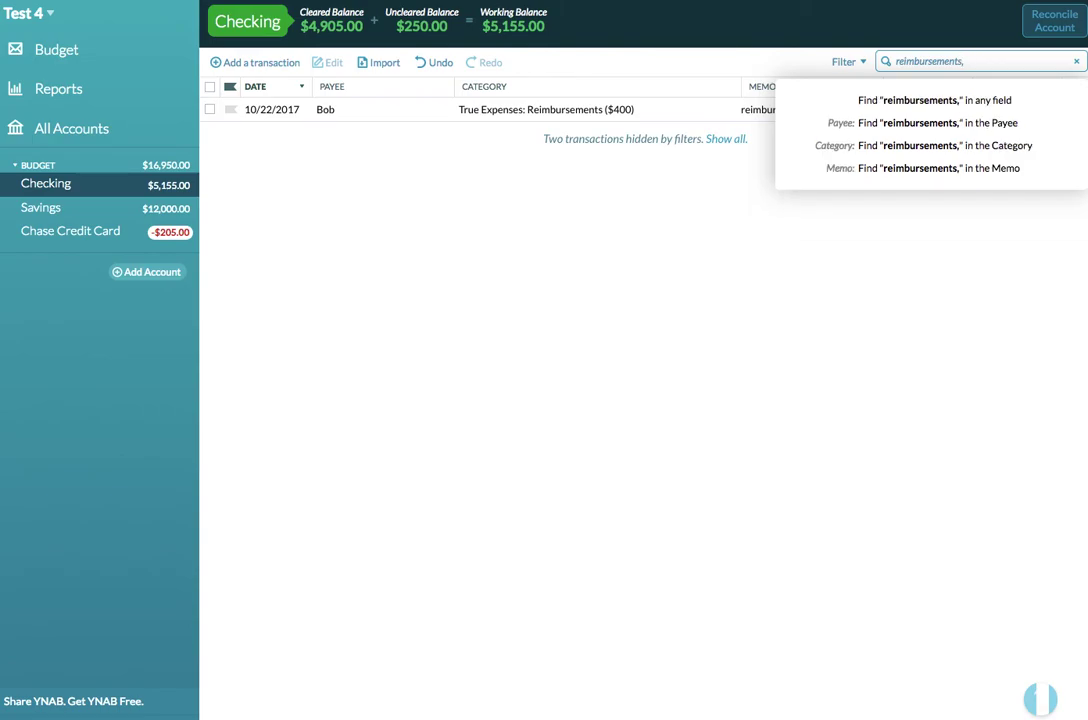
type(" bob,")
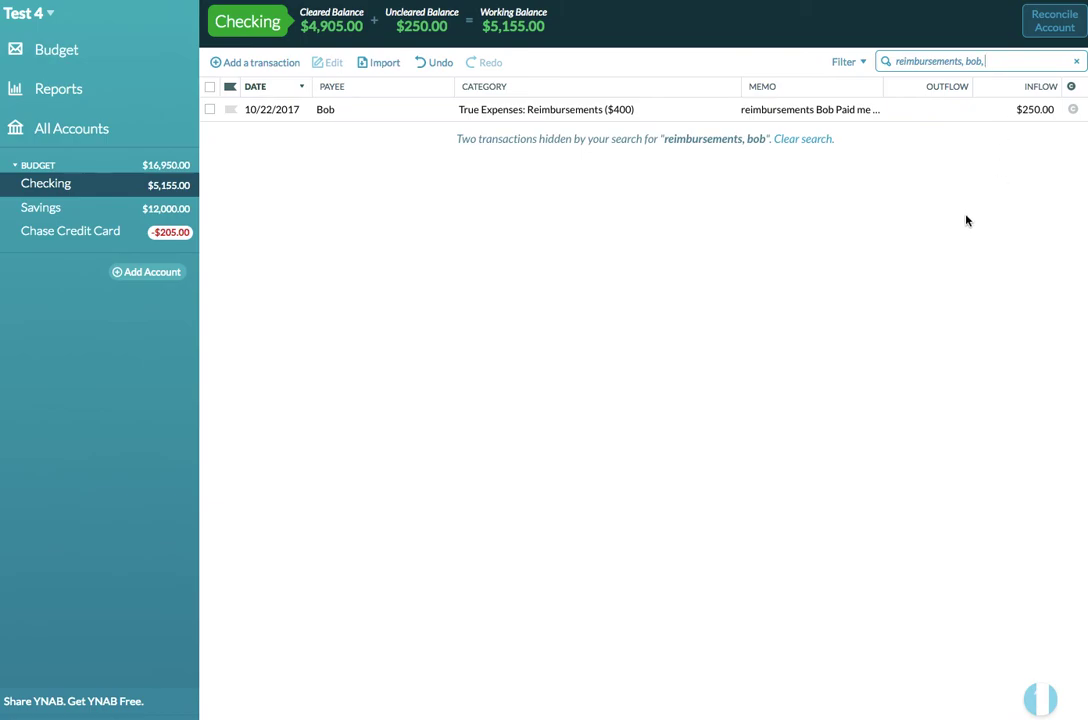
Step: Return to the October 2017 budget overview from the Checking account's search results
left_click(1073, 110)
left_click(1073, 110)
left_click(100, 52)
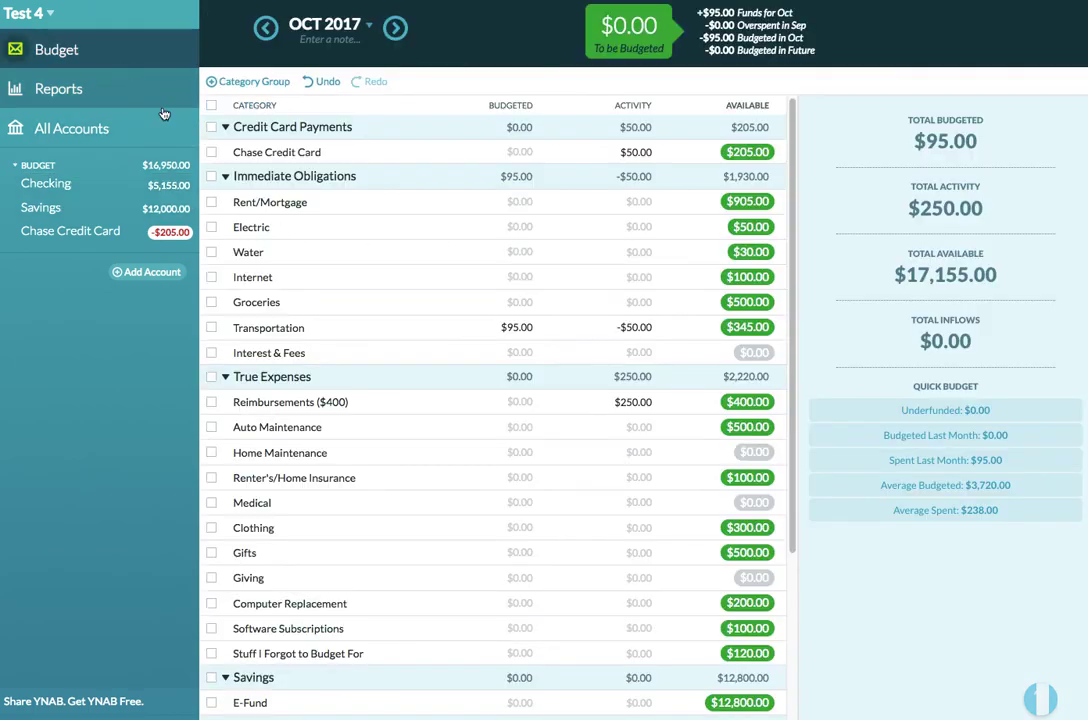